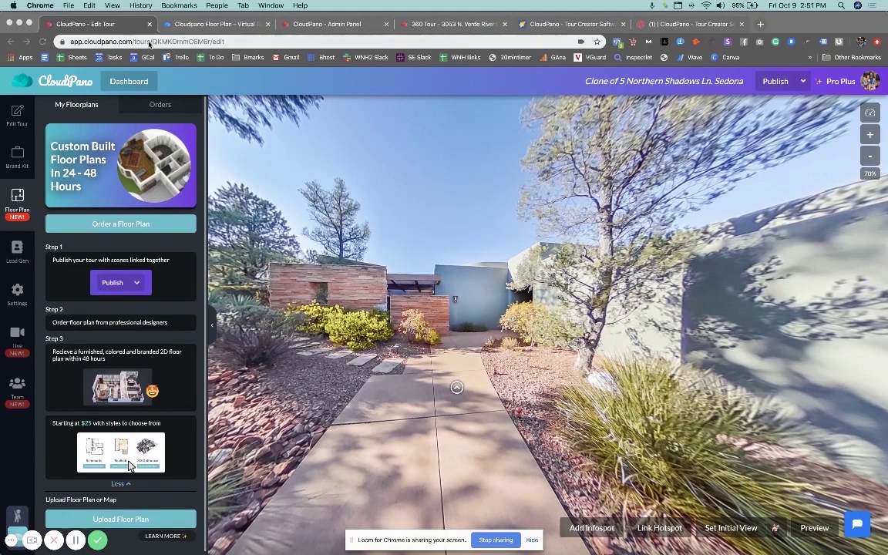
{"action": "double_click", "coordinate": [120, 40]}
{"action": "left_click", "coordinate": [152, 41]}
{"action": "left_click_drag", "start_coordinate": [155, 41], "coordinate": [85, 41]}
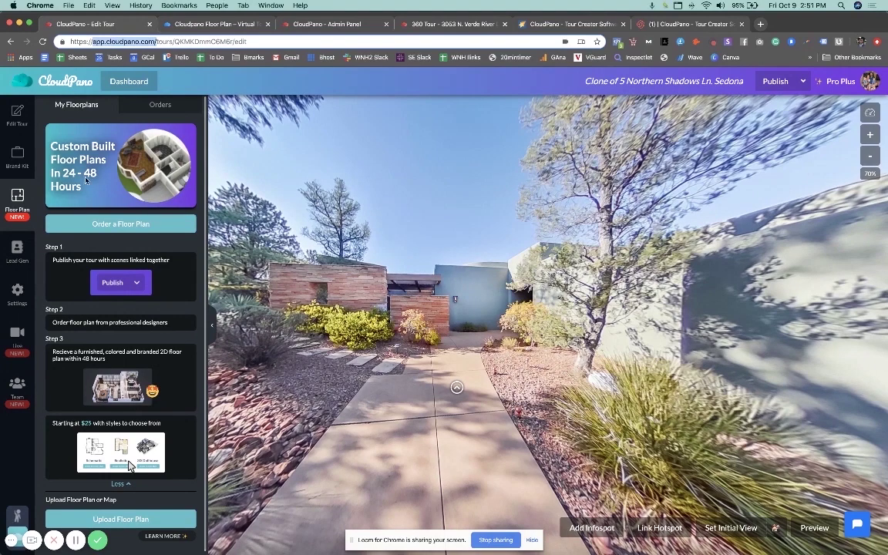
{"action": "left_click", "coordinate": [25, 203]}
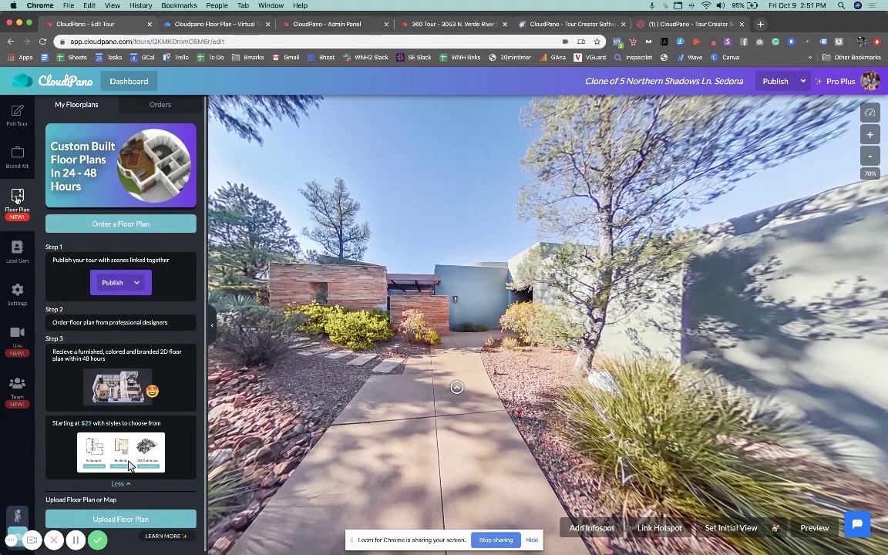
{"action": "scroll", "coordinate": [172, 377], "scroll_direction": "down", "scroll_amount": 1}
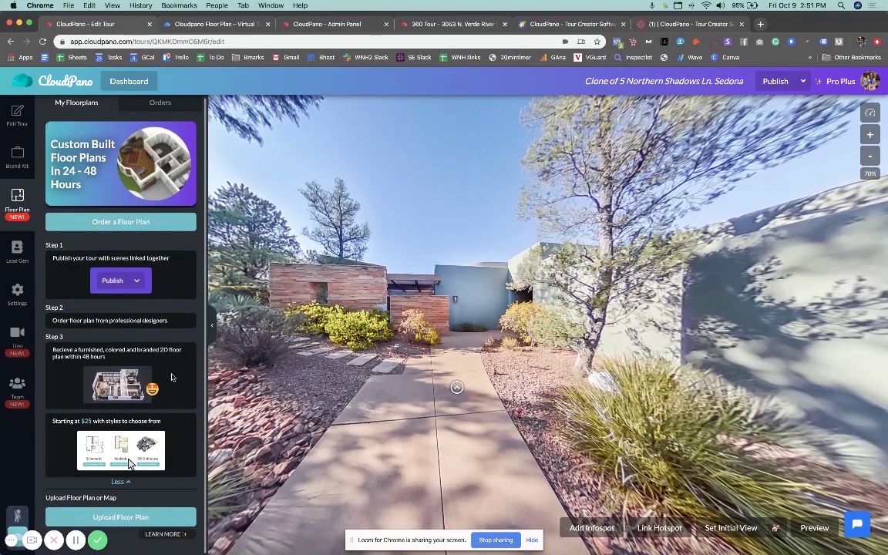
{"action": "left_click", "coordinate": [152, 515]}
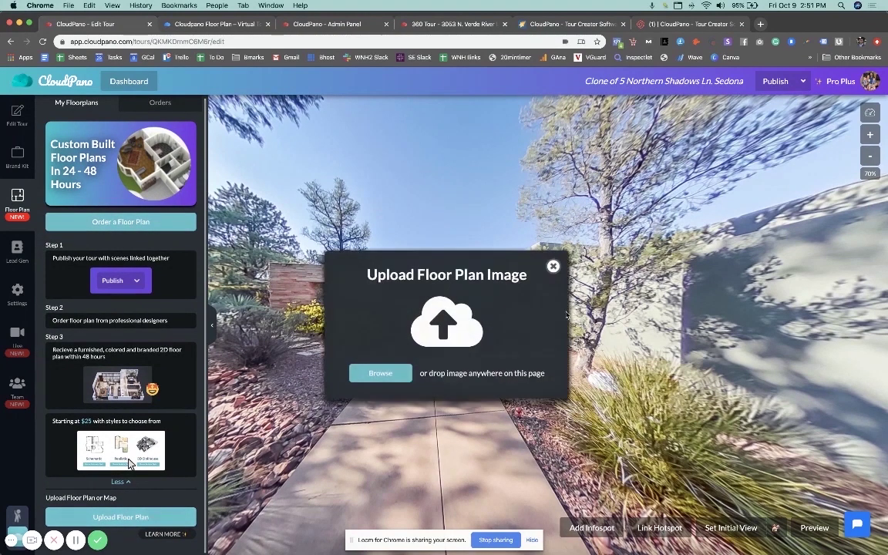
{"action": "left_click", "coordinate": [555, 266]}
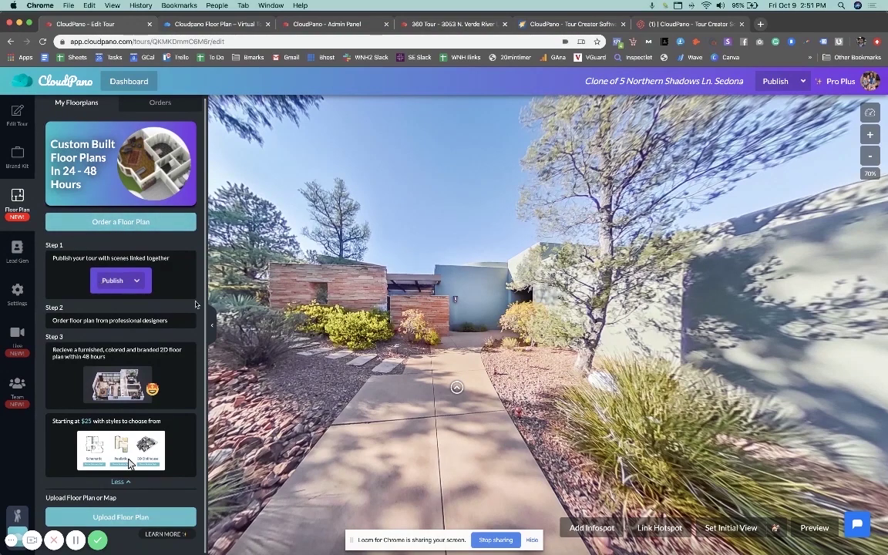
{"action": "left_click_drag", "start_coordinate": [540, 284], "coordinate": [578, 282]}
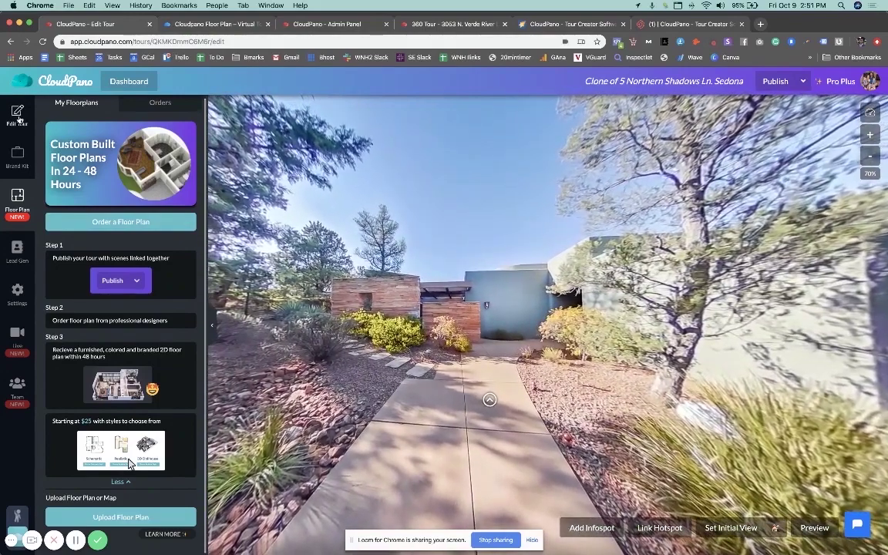
{"action": "left_click", "coordinate": [17, 118]}
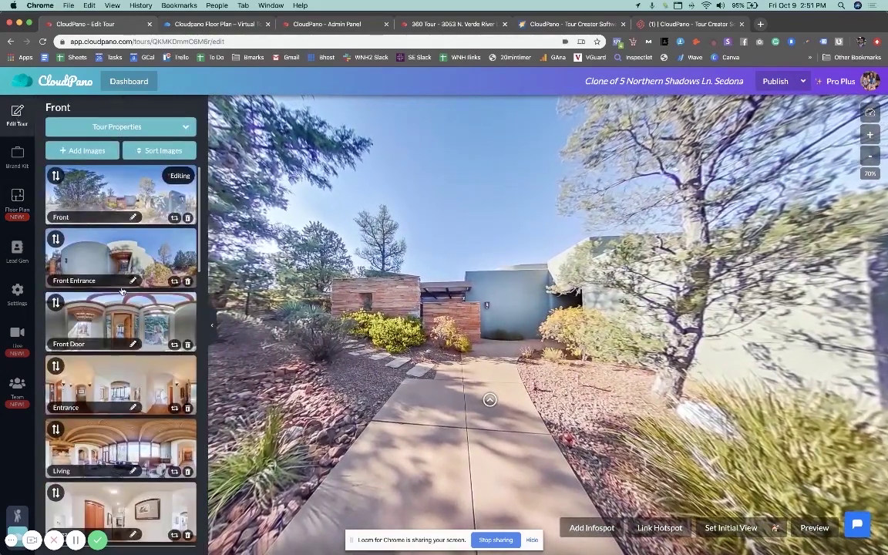
{"action": "scroll", "coordinate": [119, 285], "scroll_direction": "down", "scroll_amount": 5}
{"action": "scroll", "coordinate": [121, 285], "scroll_direction": "down", "scroll_amount": 2}
{"action": "scroll", "coordinate": [123, 289], "scroll_direction": "up", "scroll_amount": 7}
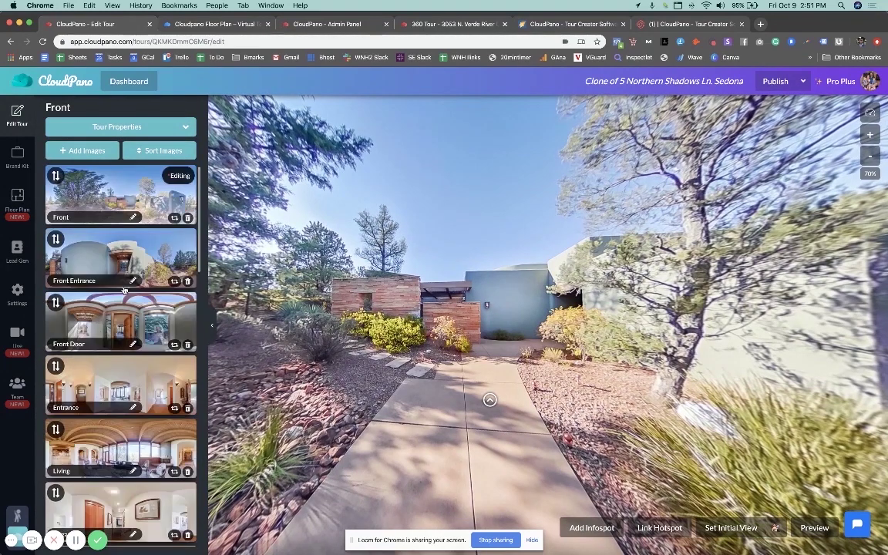
{"action": "left_click", "coordinate": [19, 197]}
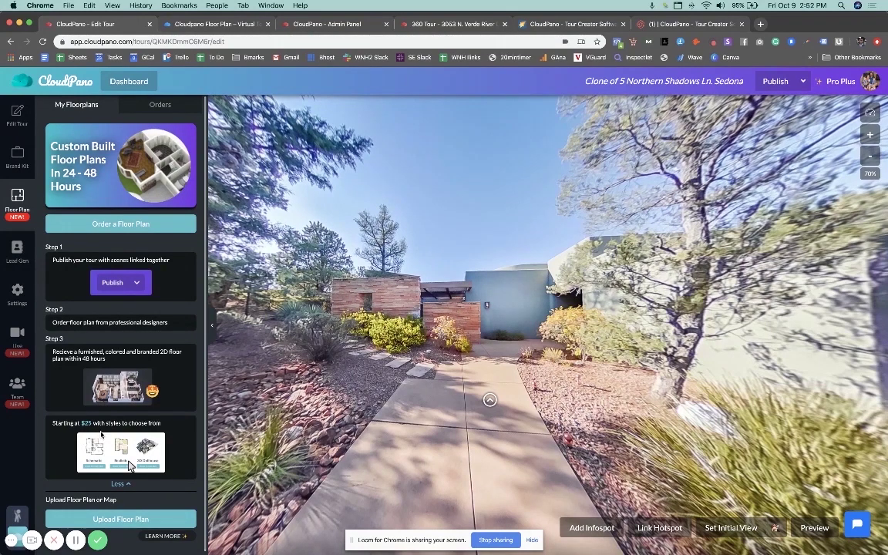
{"action": "scroll", "coordinate": [116, 478], "scroll_direction": "down", "scroll_amount": 1}
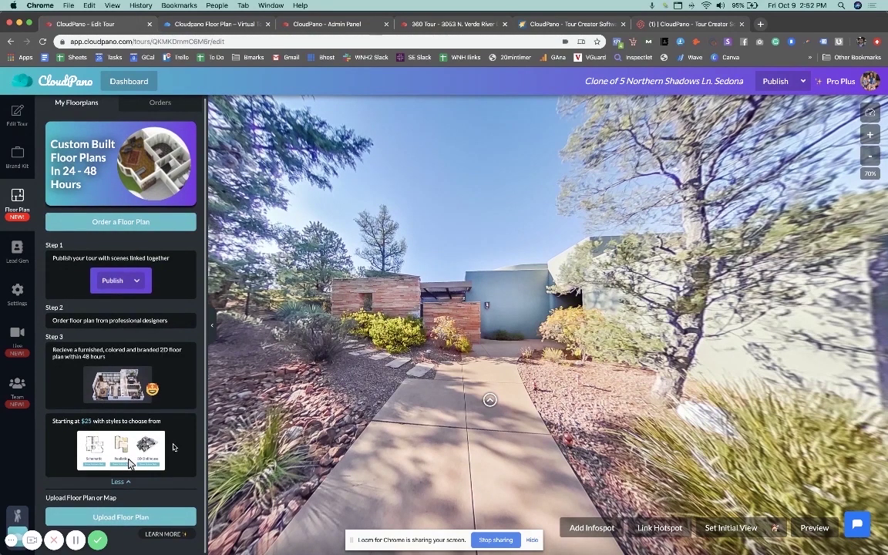
{"action": "left_click", "coordinate": [158, 102]}
{"action": "scroll", "coordinate": [142, 313], "scroll_direction": "down", "scroll_amount": 5}
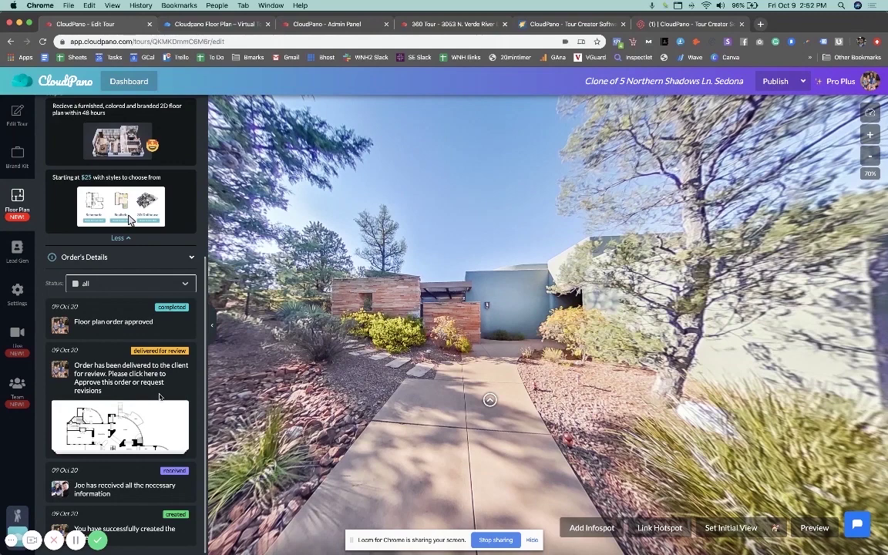
{"action": "scroll", "coordinate": [145, 356], "scroll_direction": "up", "scroll_amount": 5}
{"action": "left_click", "coordinate": [76, 103]}
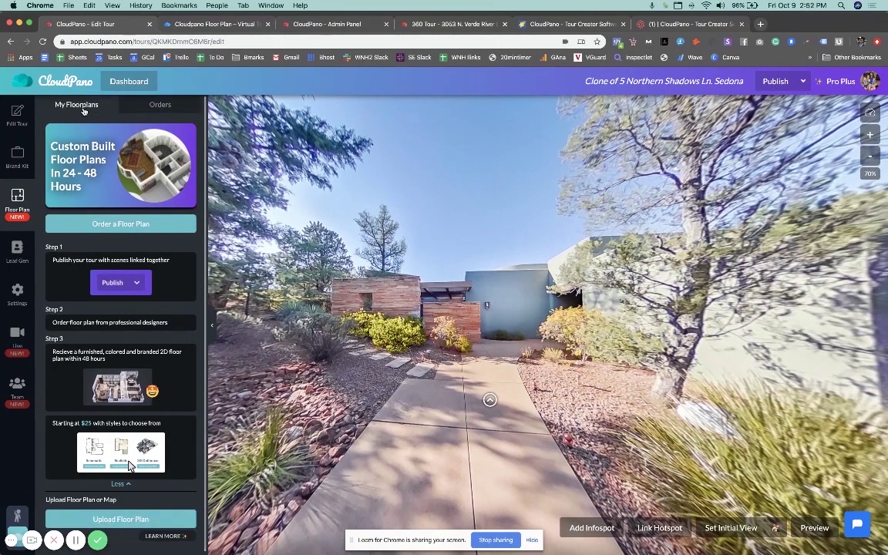
Start a floor plan order in Black and White Style with Levels set to 1.
{"action": "left_click", "coordinate": [143, 224]}
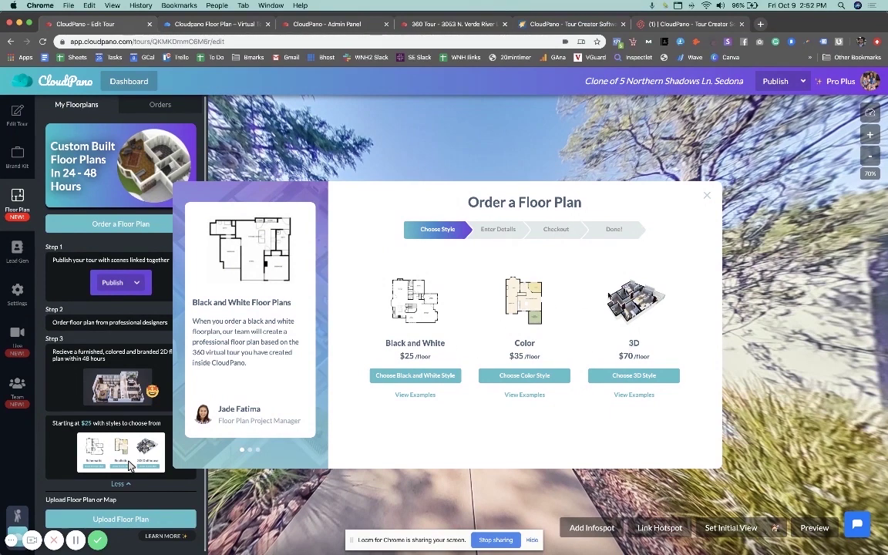
{"action": "left_click", "coordinate": [424, 377]}
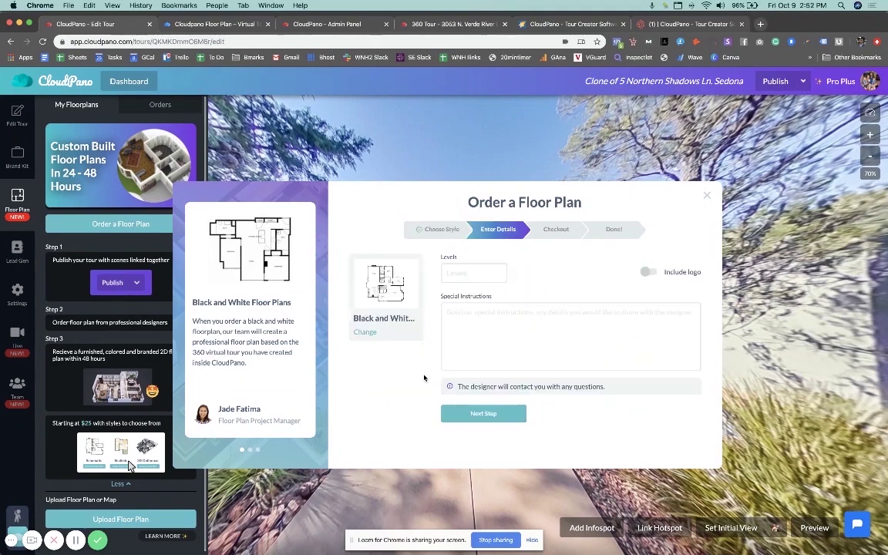
{"action": "left_click", "coordinate": [495, 272]}
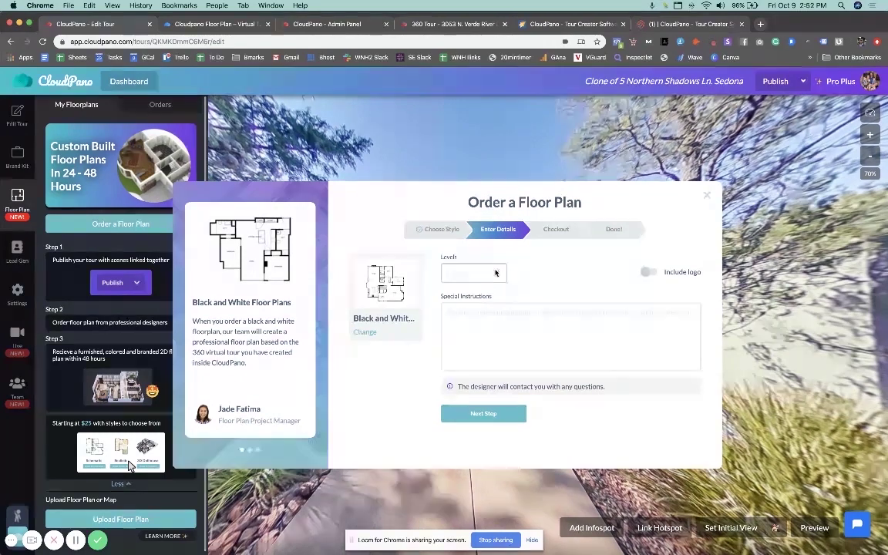
{"action": "left_click", "coordinate": [367, 332]}
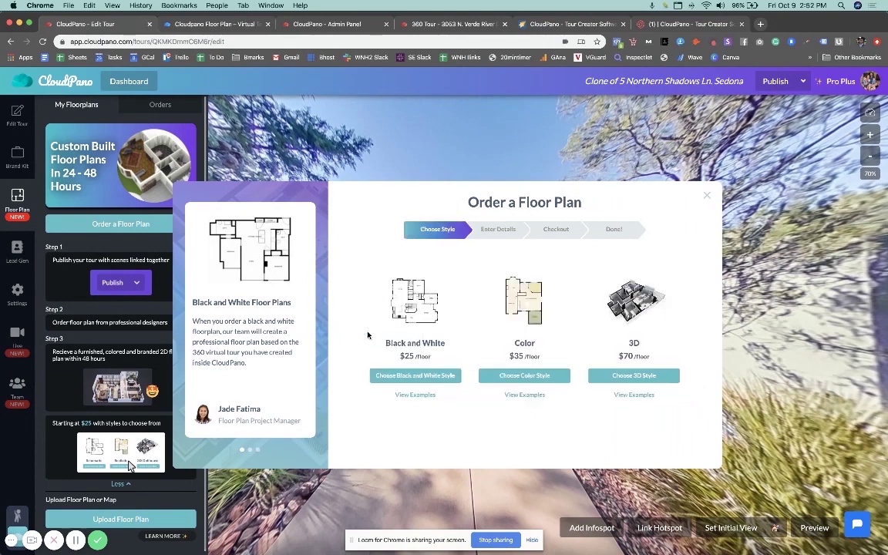
{"action": "left_click", "coordinate": [443, 380]}
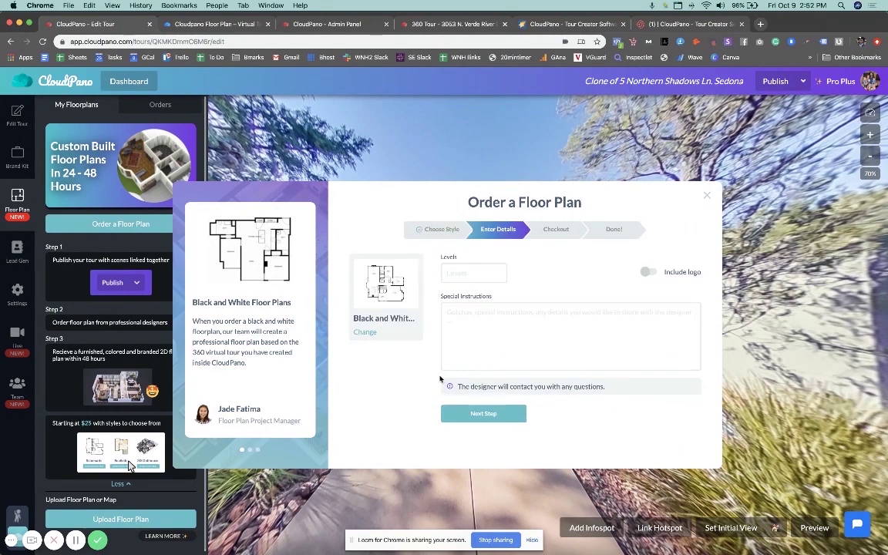
{"action": "left_click", "coordinate": [468, 272]}
{"action": "type", "text": "1"}
{"action": "left_click", "coordinate": [651, 273]}
Add the special instruction 'Watch out for the patio', fix the typo, and proceed to checkout.
{"action": "left_click", "coordinate": [498, 313]}
{"action": "left_click", "coordinate": [500, 314]}
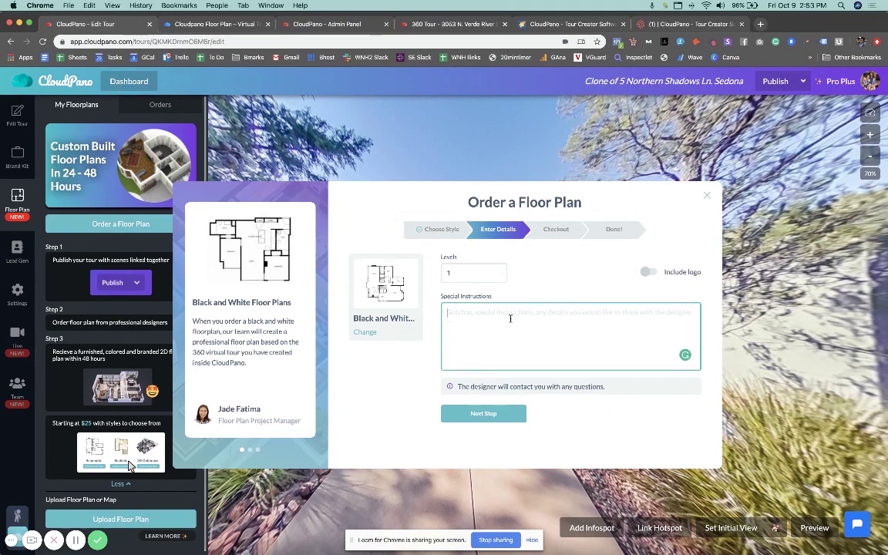
{"action": "type", "text": "Watch out for hte patio"}
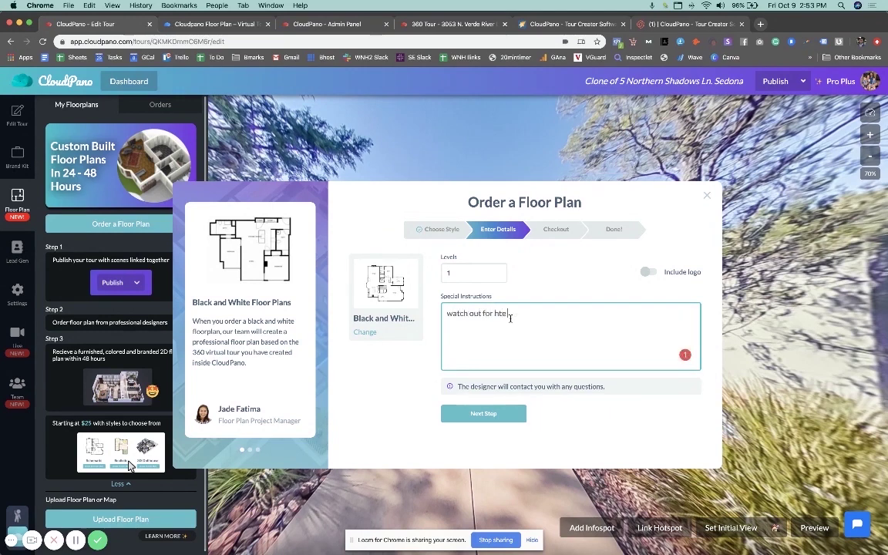
{"action": "left_click", "coordinate": [501, 314]}
{"action": "left_click", "coordinate": [556, 330]}
{"action": "left_click", "coordinate": [487, 413]}
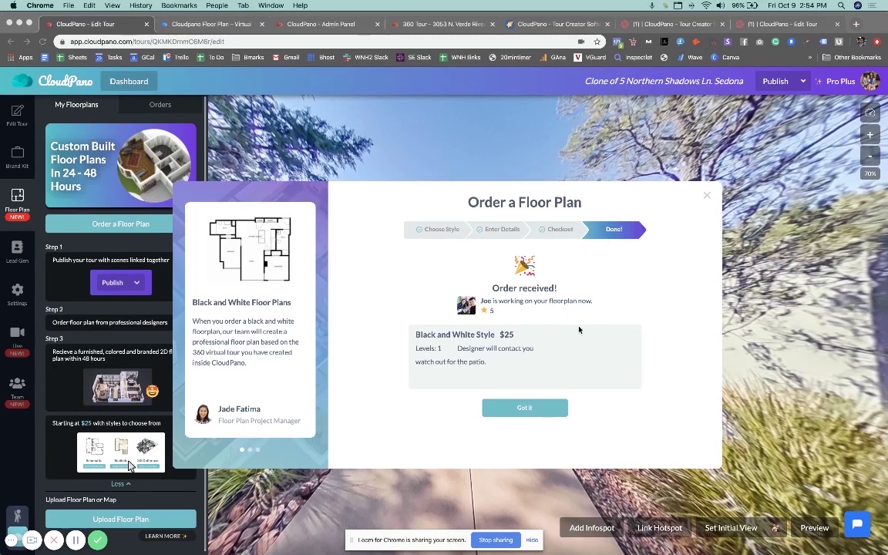
Dismiss the order-received confirmation and scroll the Orders tab down to Order's Details.
{"action": "left_click", "coordinate": [522, 408]}
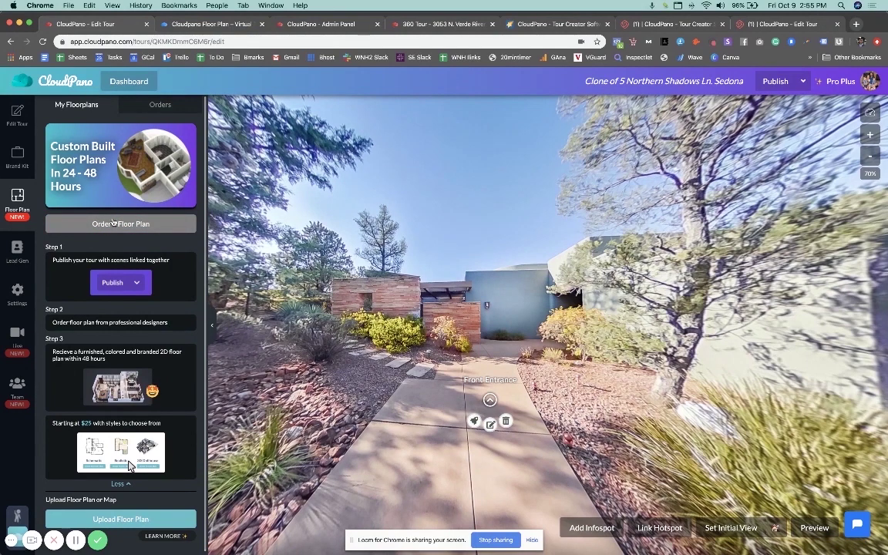
{"action": "left_click", "coordinate": [160, 106]}
{"action": "scroll", "coordinate": [155, 385], "scroll_direction": "down", "scroll_amount": 2}
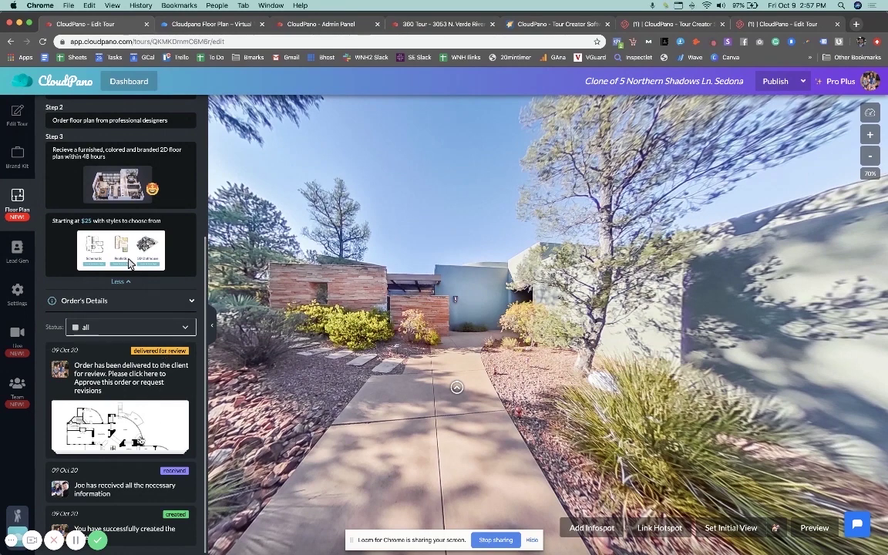
Review the delivered Schematic Floorplan order and accept it.
{"action": "left_click", "coordinate": [137, 430]}
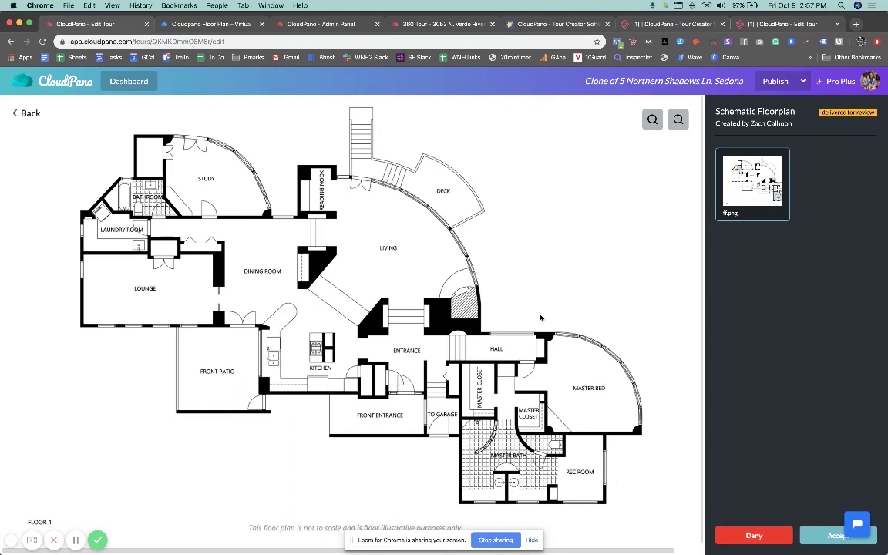
{"action": "left_click", "coordinate": [828, 539]}
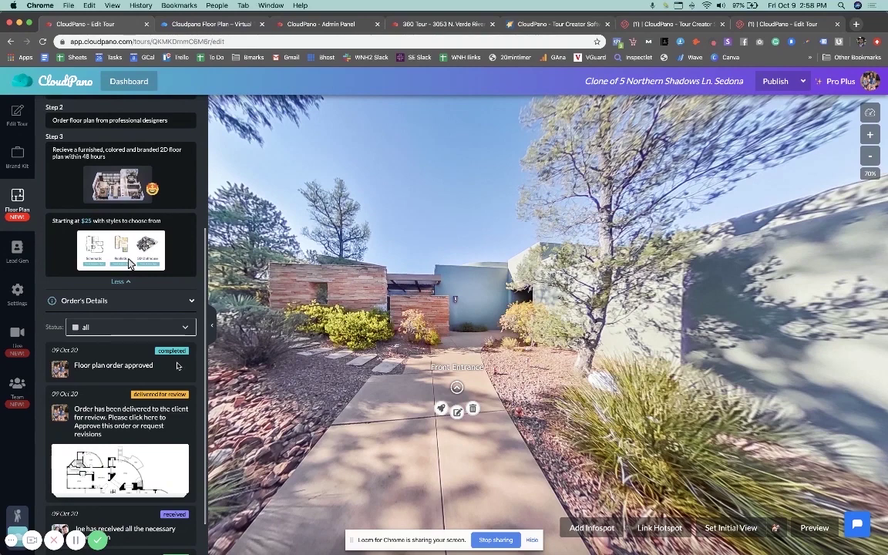
Return to the saved floor plans and open the floor plan for scene linking.
{"action": "scroll", "coordinate": [173, 354], "scroll_direction": "up", "scroll_amount": 5}
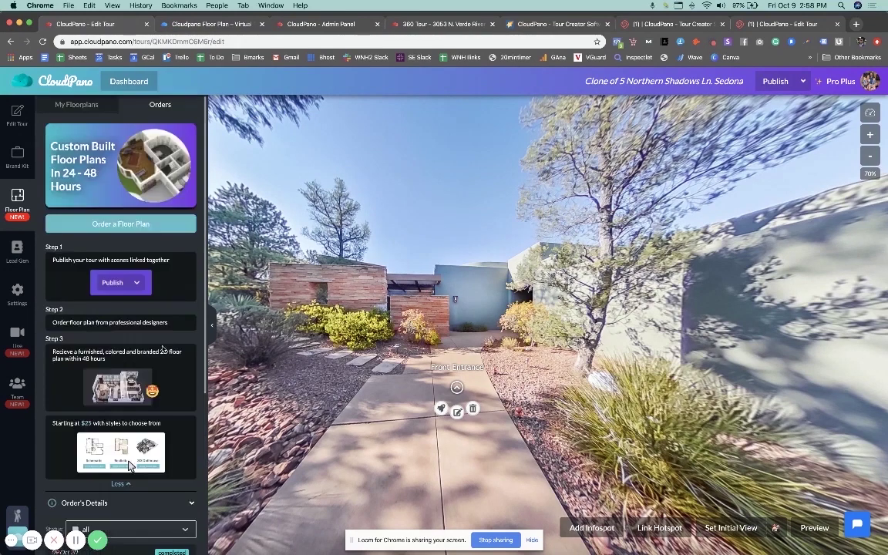
{"action": "left_click", "coordinate": [69, 98]}
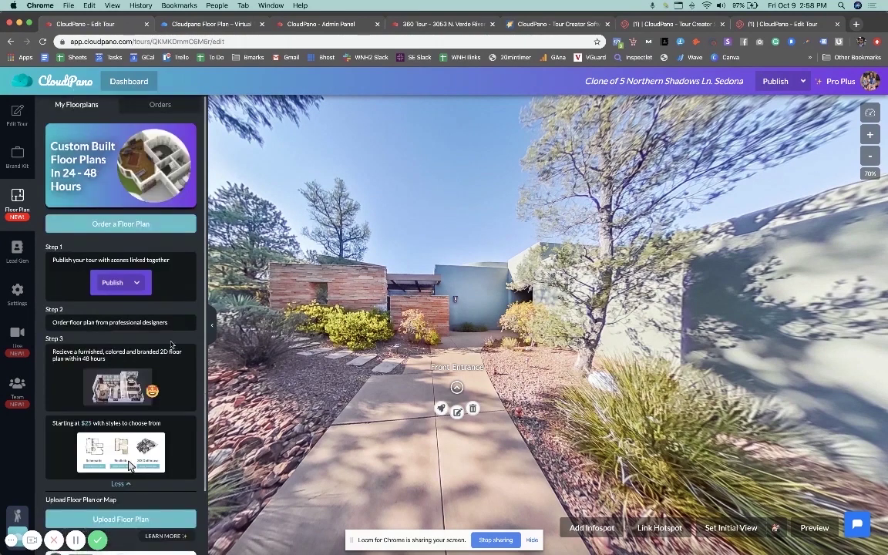
{"action": "scroll", "coordinate": [170, 331], "scroll_direction": "down", "scroll_amount": 2}
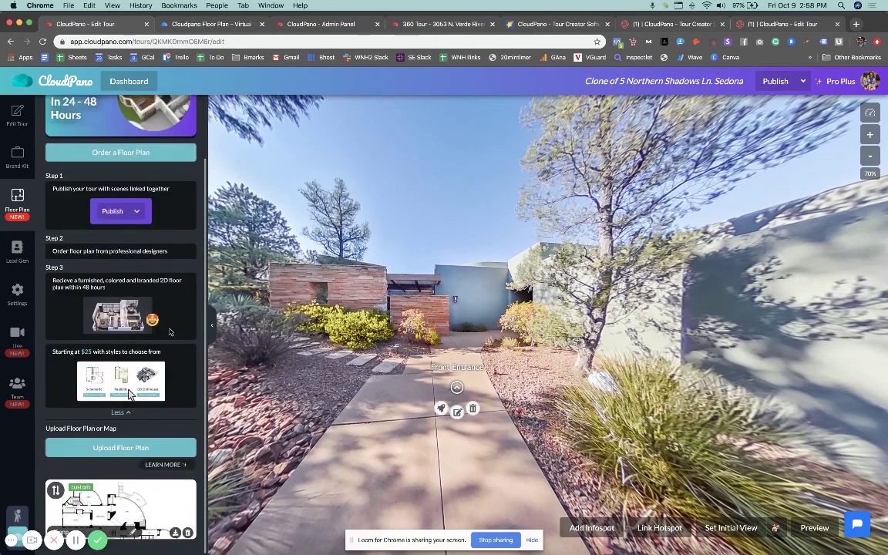
{"action": "left_click", "coordinate": [133, 506]}
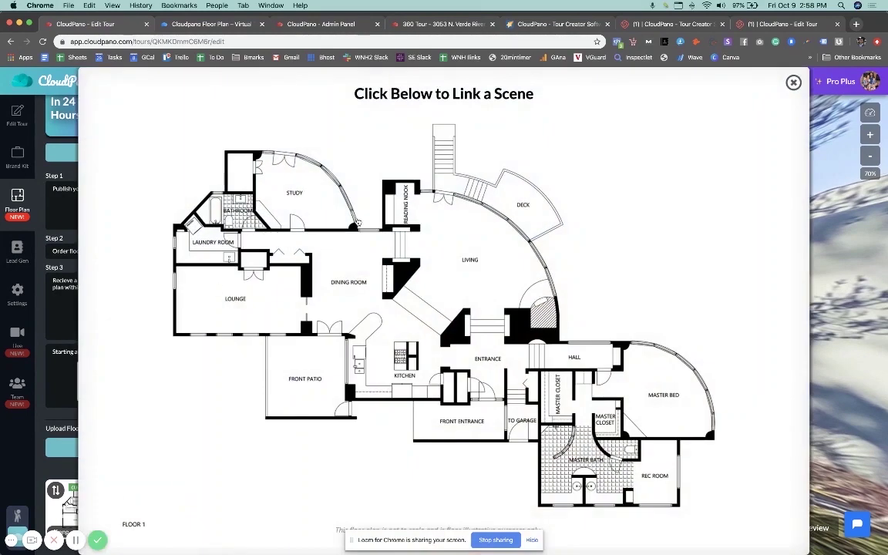
Link a LIVING room hotspot to the Living scene, save it, and publish the tour to view.
{"action": "left_click", "coordinate": [471, 264]}
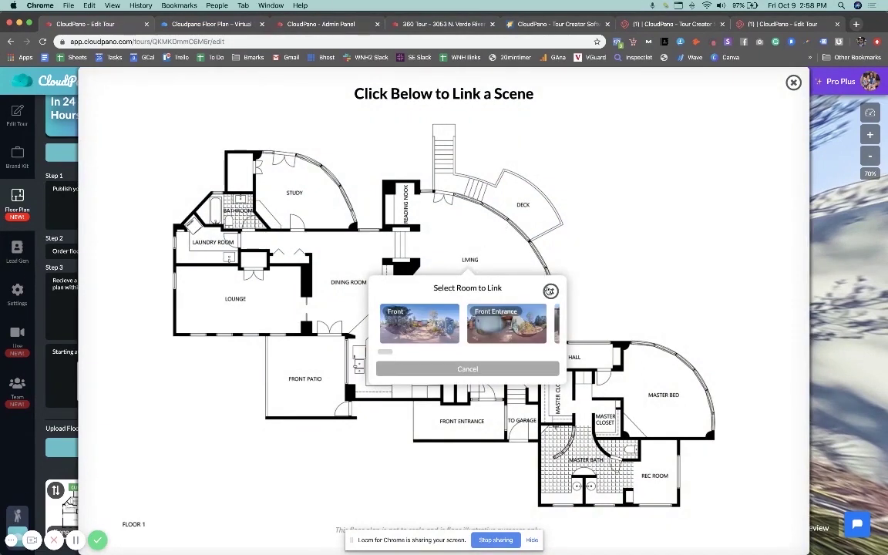
{"action": "left_click", "coordinate": [550, 291]}
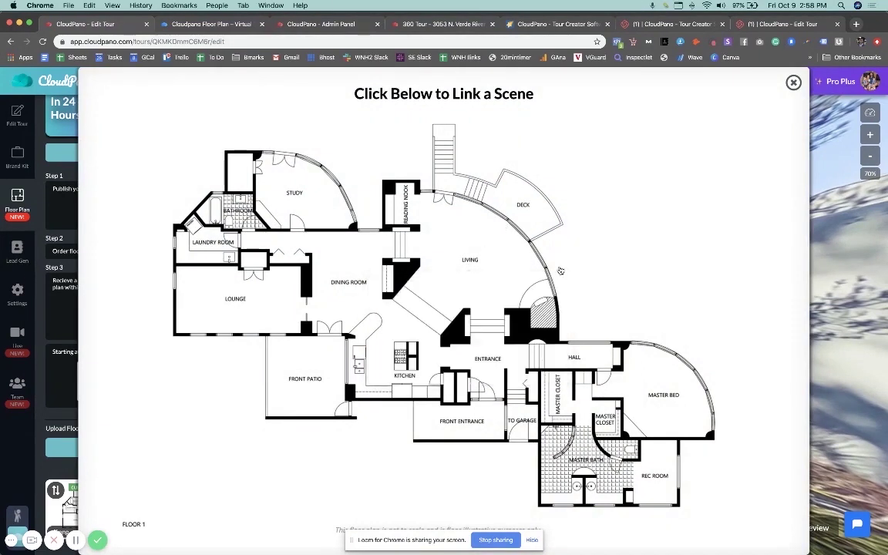
{"action": "left_click", "coordinate": [476, 241]}
{"action": "left_click_drag", "start_coordinate": [400, 327], "coordinate": [422, 328]}
{"action": "left_click", "coordinate": [443, 307]}
{"action": "left_click", "coordinate": [473, 344]}
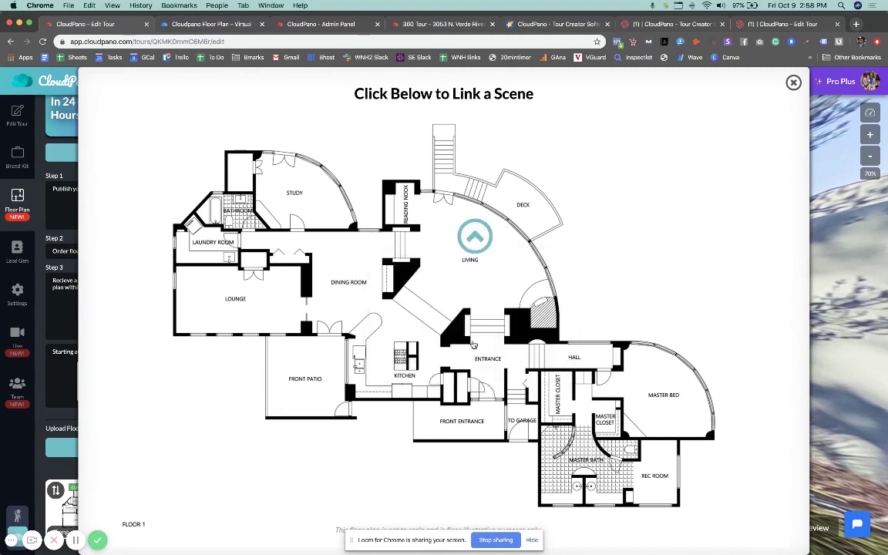
{"action": "left_click", "coordinate": [792, 83]}
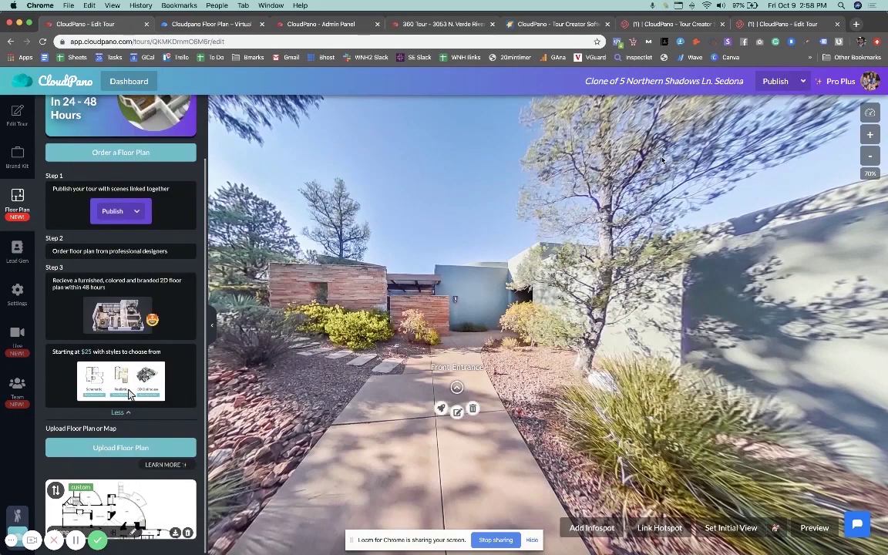
{"action": "left_click", "coordinate": [782, 81]}
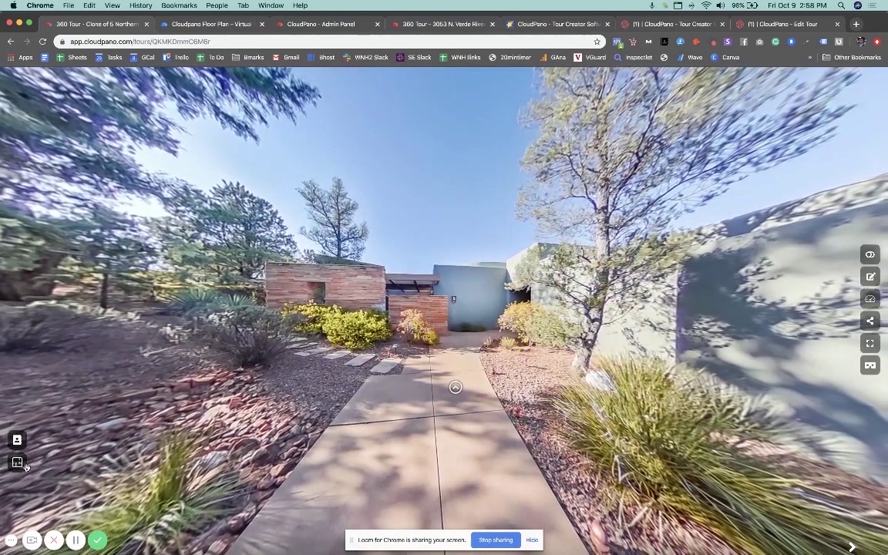
In the tour, enter Living via the floor plan hotspot, move to the dining room, and view the plan.
{"action": "left_click", "coordinate": [61, 510]}
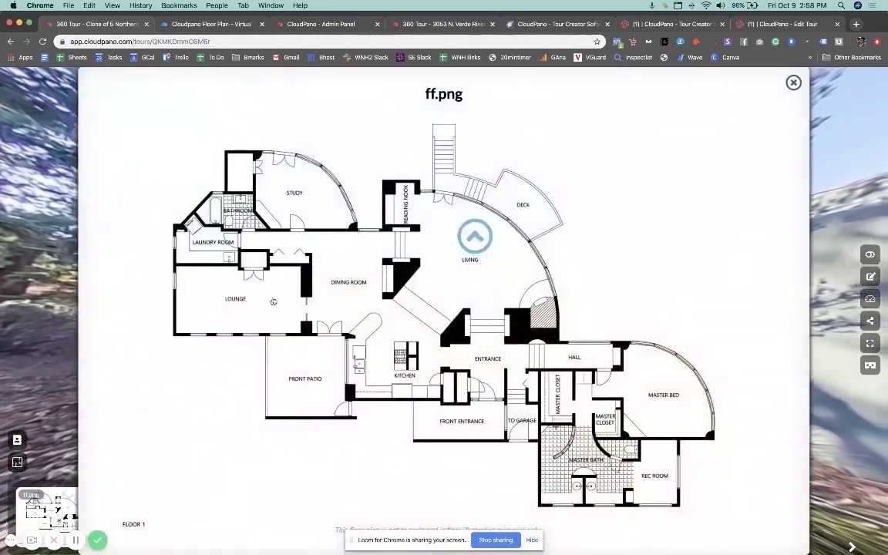
{"action": "left_click", "coordinate": [473, 240]}
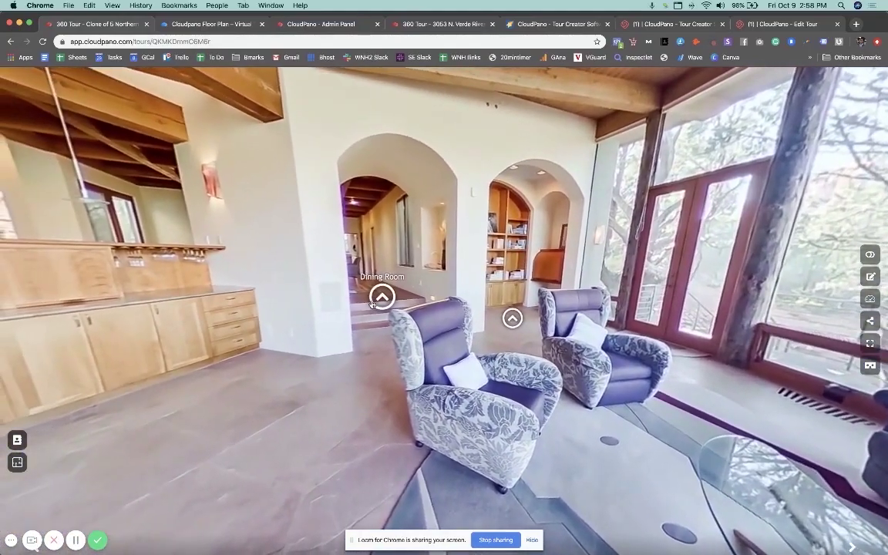
{"action": "left_click", "coordinate": [371, 303]}
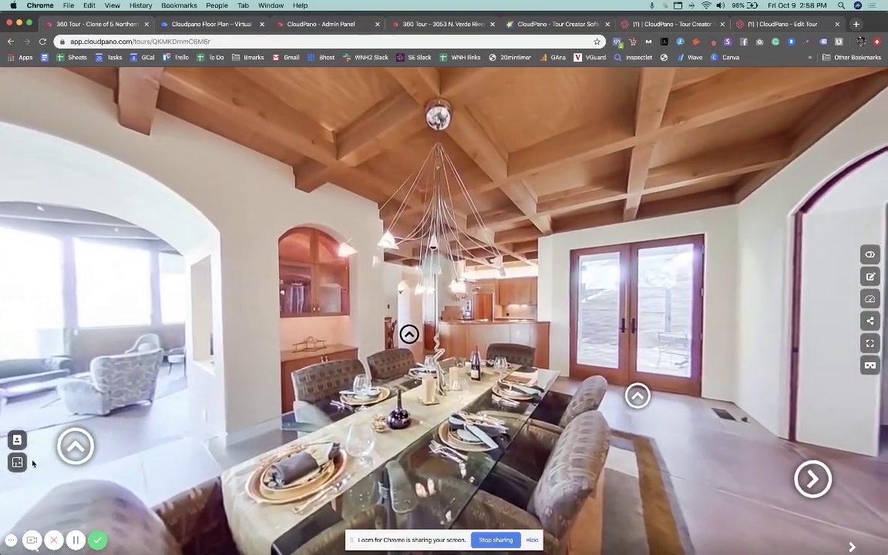
{"action": "left_click", "coordinate": [17, 462]}
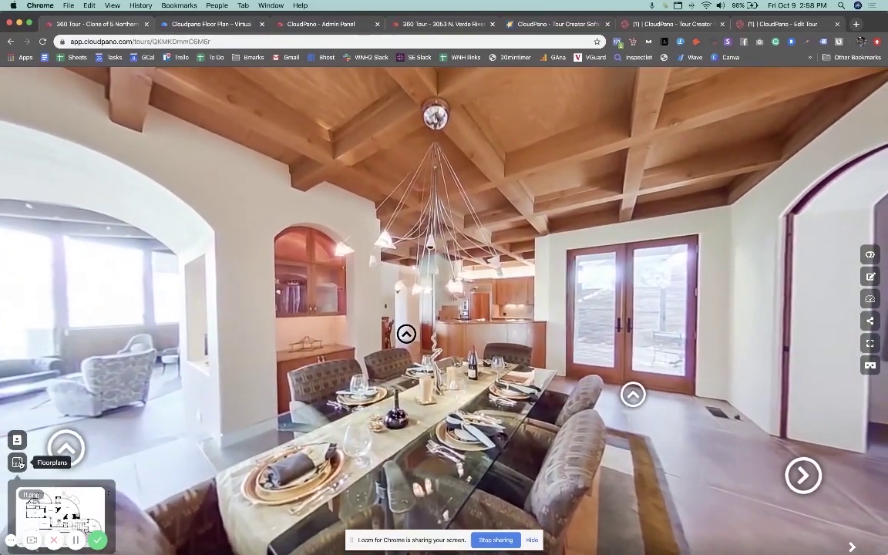
{"action": "left_click", "coordinate": [55, 507]}
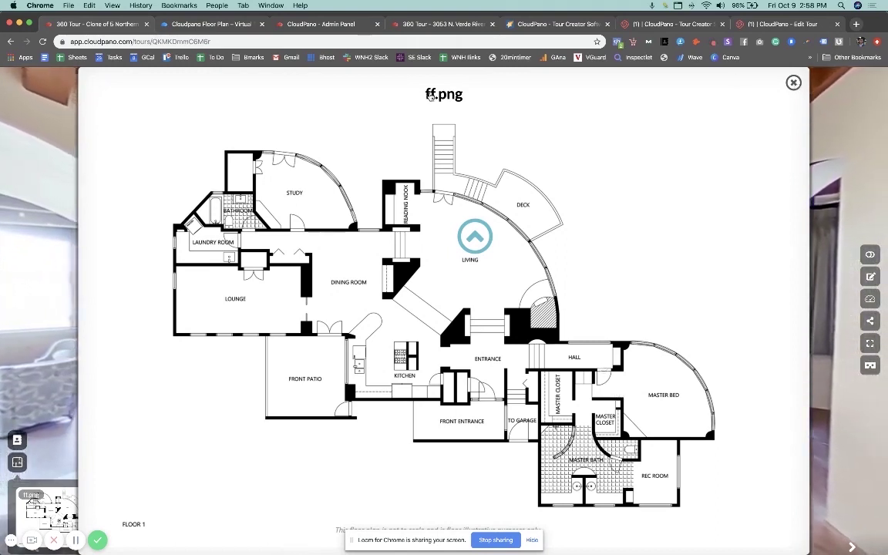
{"action": "left_click", "coordinate": [793, 82]}
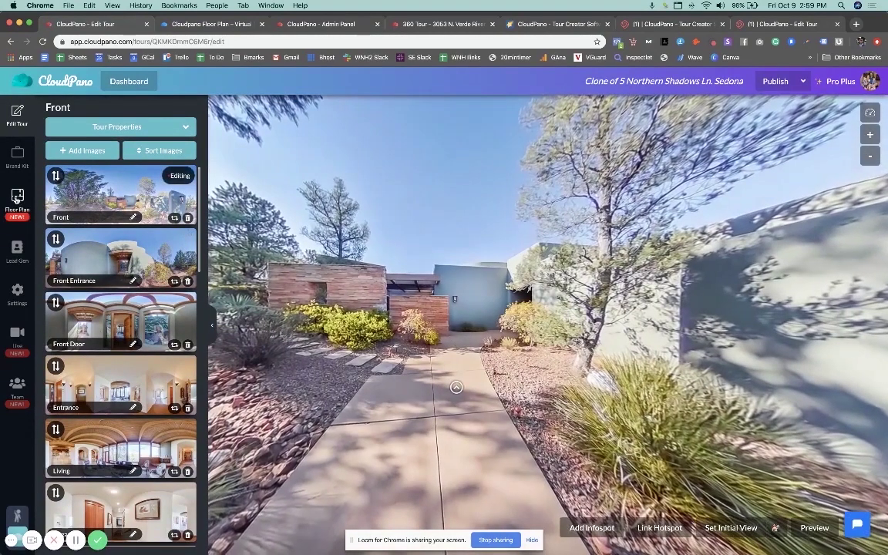
Open the Floor Plan panel, collapse the ordering steps, start a 3D Style order, then cancel it.
{"action": "left_click", "coordinate": [17, 199]}
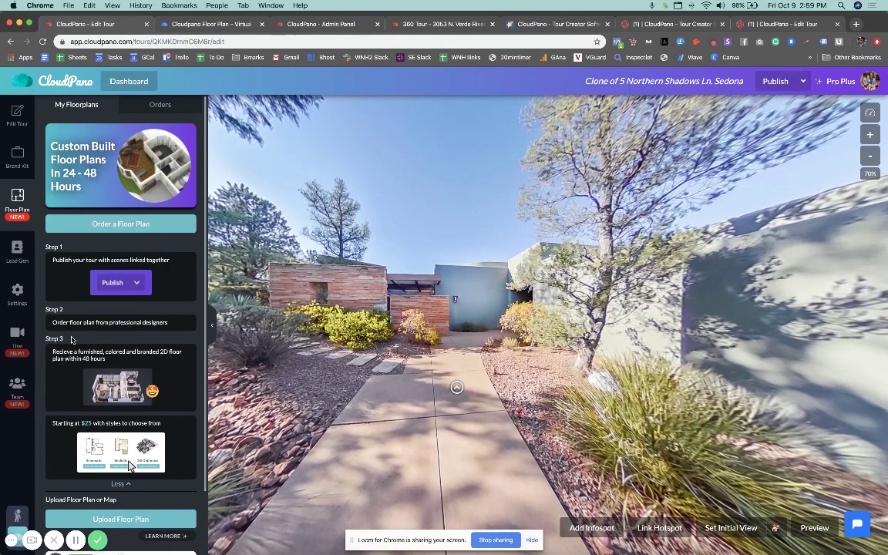
{"action": "left_click", "coordinate": [120, 483]}
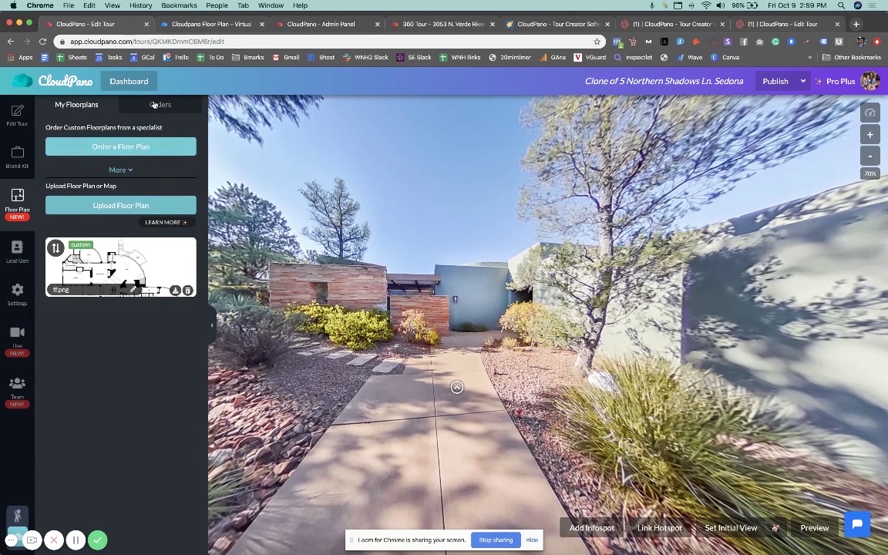
{"action": "left_click", "coordinate": [134, 152]}
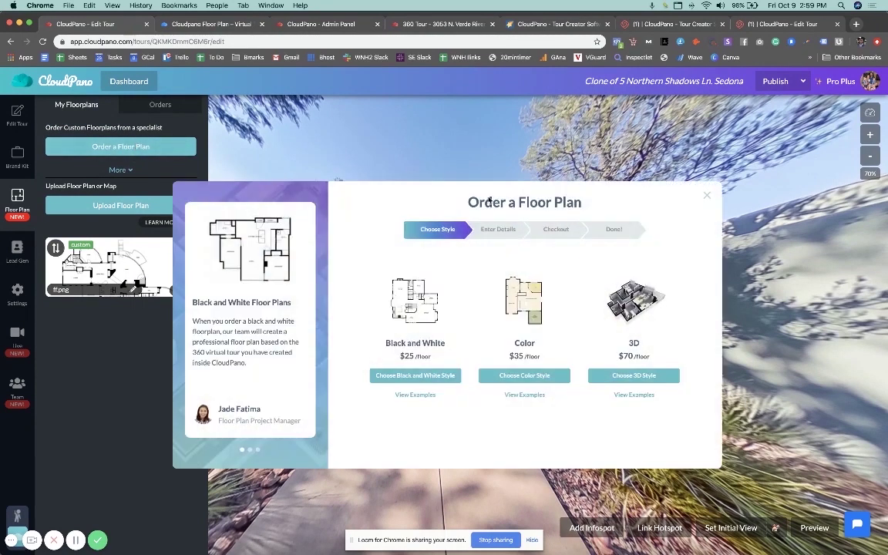
{"action": "left_click", "coordinate": [648, 375]}
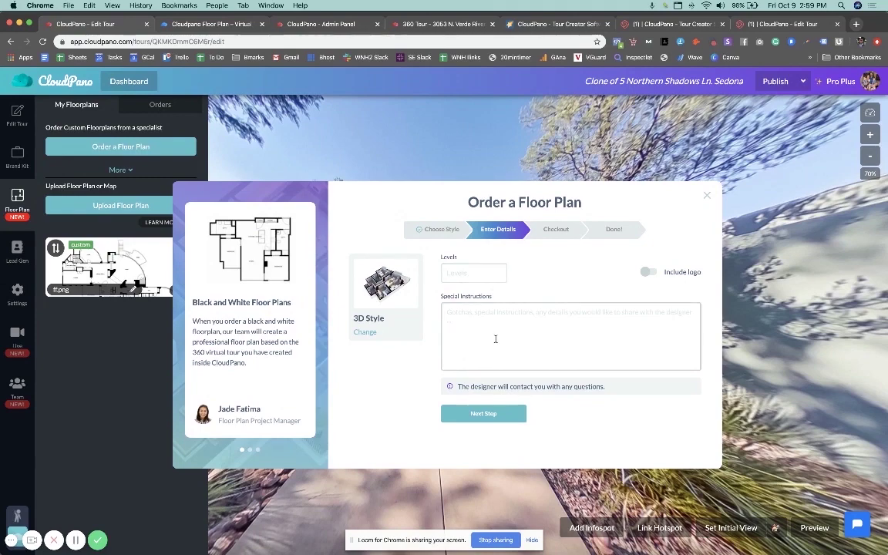
{"action": "left_click", "coordinate": [706, 198]}
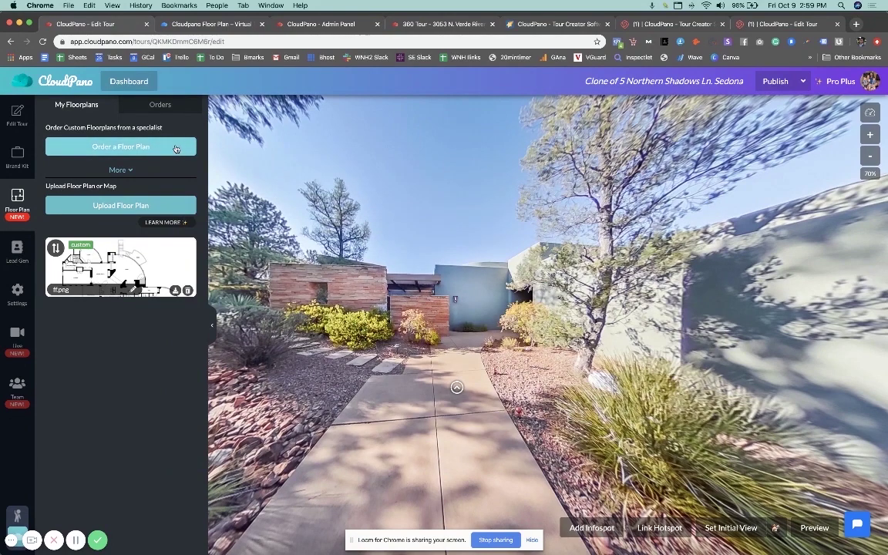
Open the delivered Schematic Floorplan from the Orders history full-size.
{"action": "left_click", "coordinate": [143, 109]}
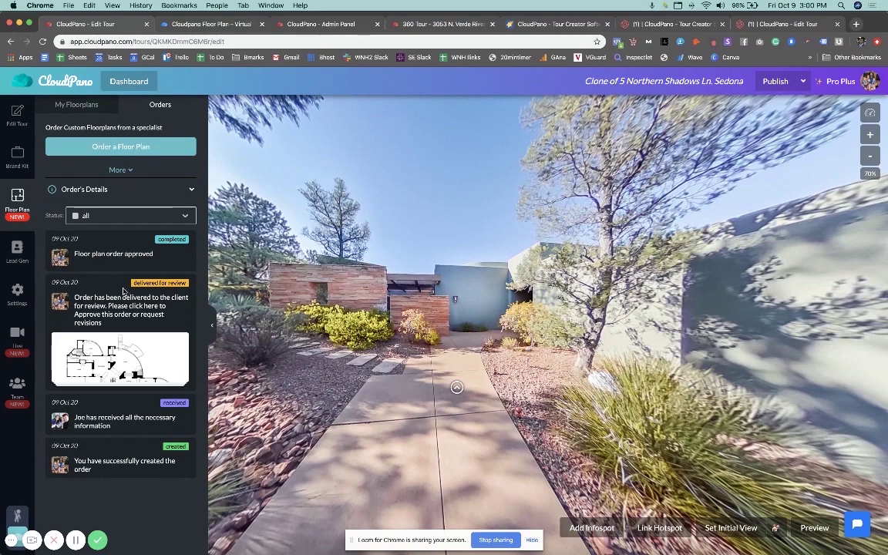
{"action": "left_click", "coordinate": [142, 372]}
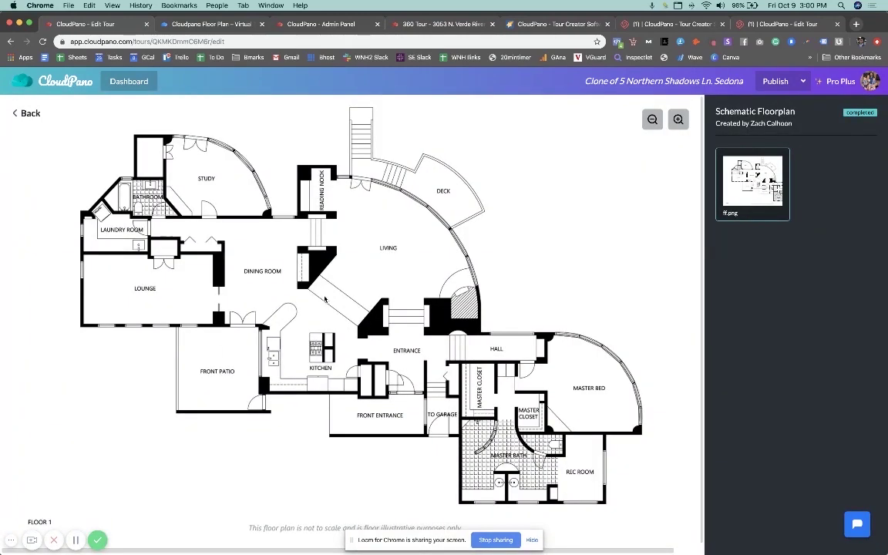
Copy the floor plan image via Copy Image, then go back to the order details.
{"action": "right_click", "coordinate": [350, 252]}
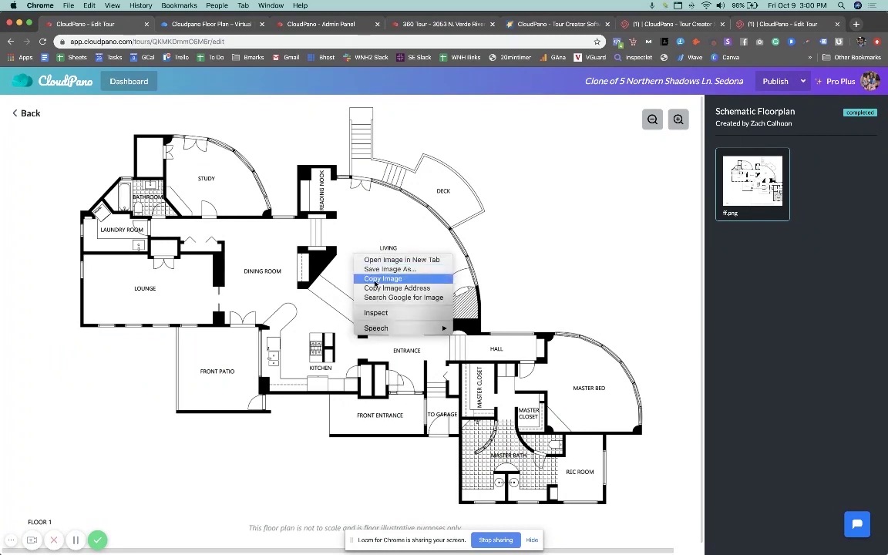
{"action": "left_click", "coordinate": [374, 280]}
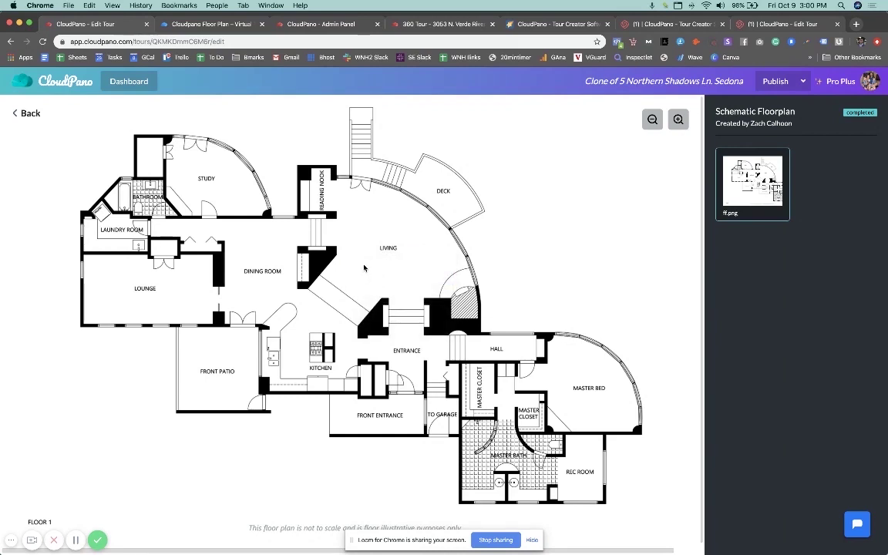
{"action": "right_click", "coordinate": [366, 267]}
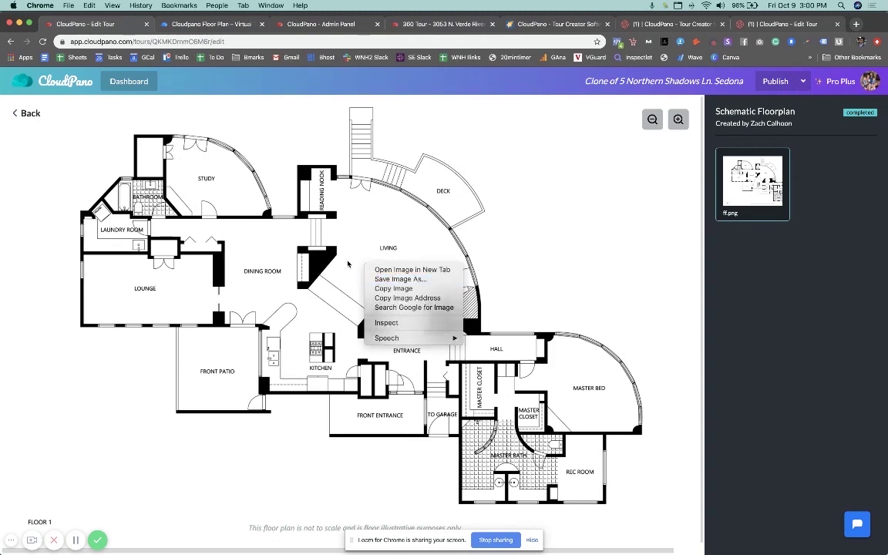
{"action": "left_click", "coordinate": [348, 263]}
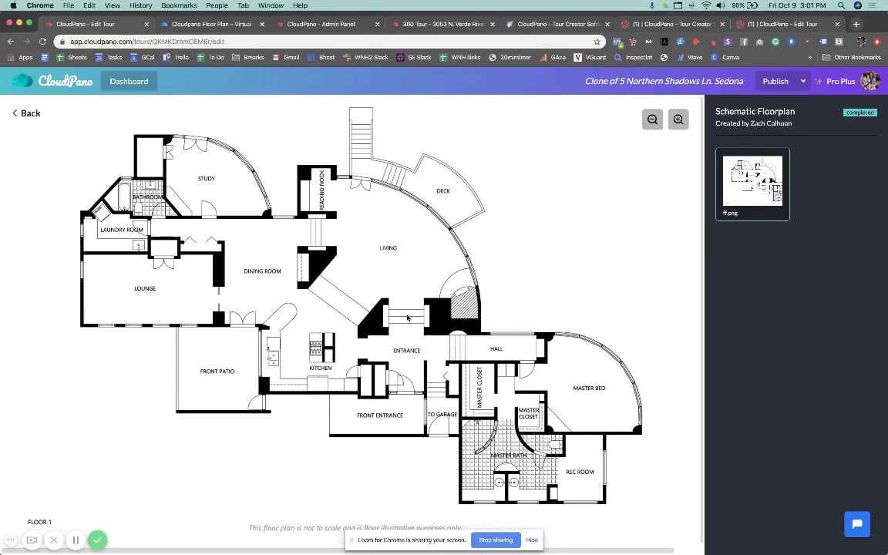
{"action": "left_click", "coordinate": [28, 114]}
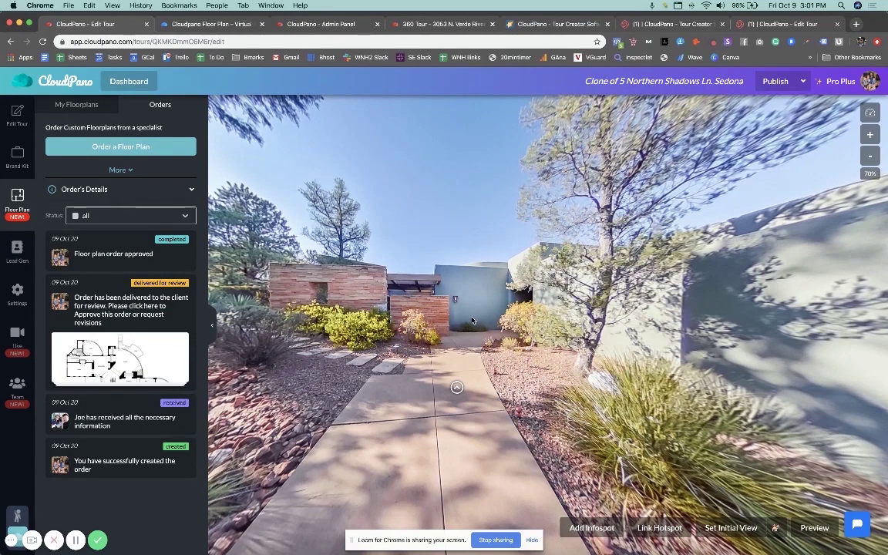
Show the My Floorplans list with the custom ff.png plan.
{"action": "left_click", "coordinate": [73, 104]}
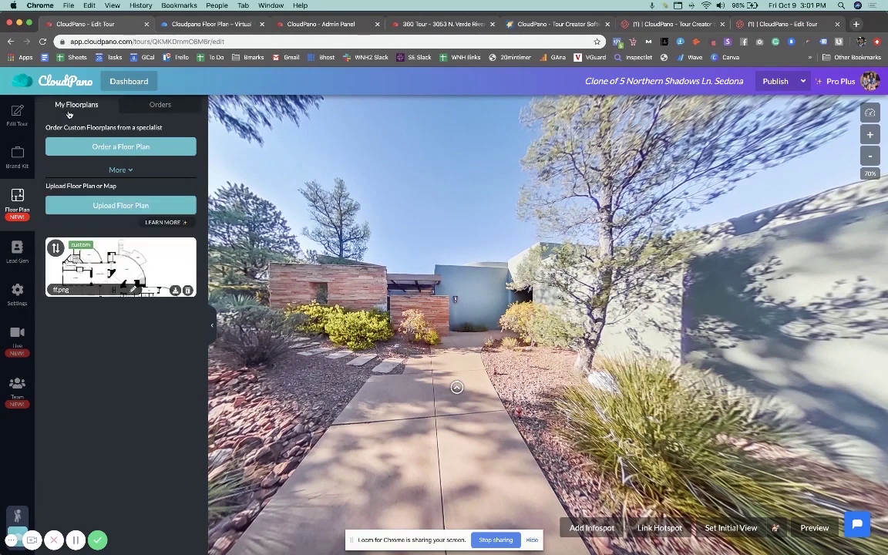
Go from the CloudPano website home page to the Pro Plus $33/Month upgrade page.
{"action": "left_click", "coordinate": [533, 25]}
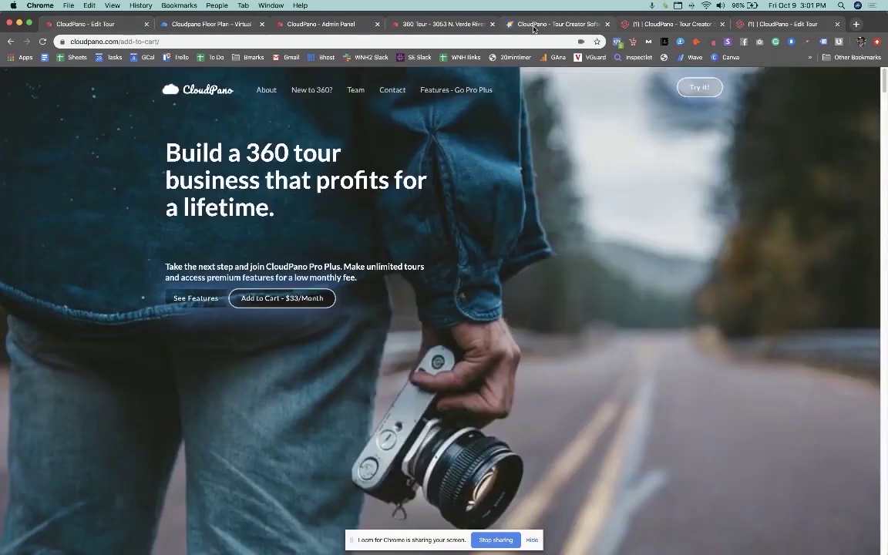
{"action": "left_click", "coordinate": [193, 86]}
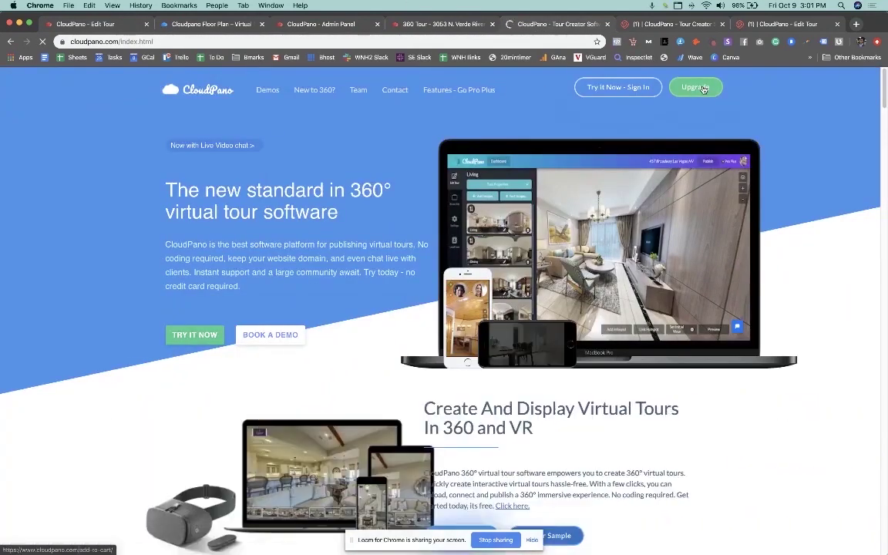
{"action": "left_click", "coordinate": [698, 87]}
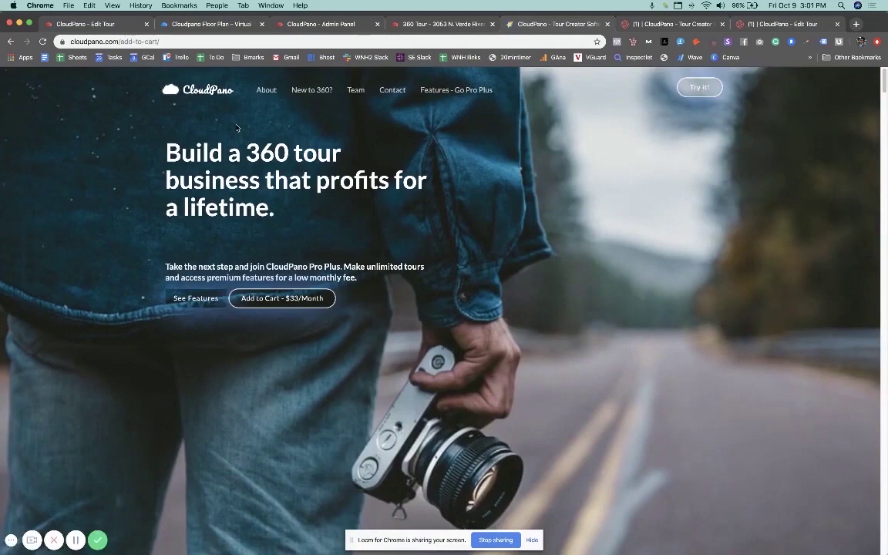